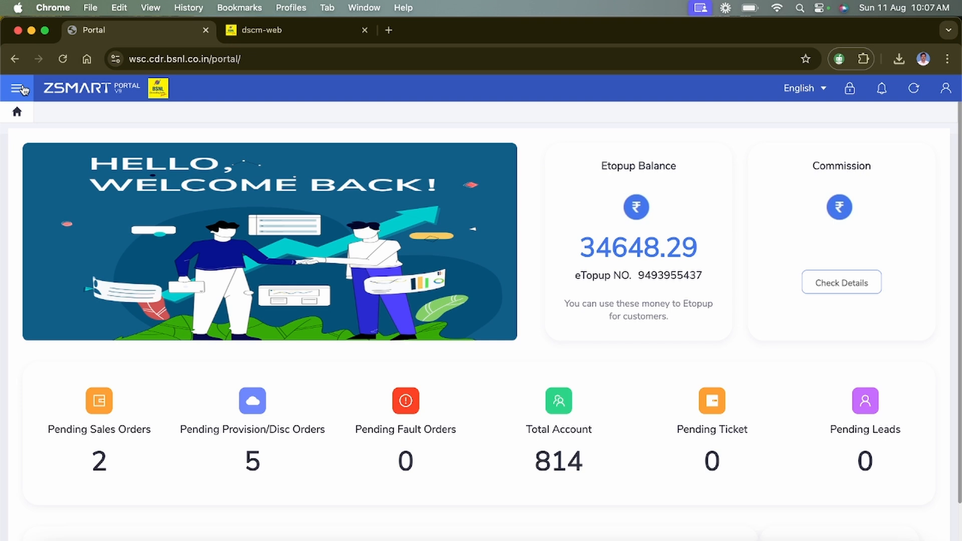
- From Order Entry, start a new Wholesale with Request For Etopup order to reach its request form
left_click(18, 89)
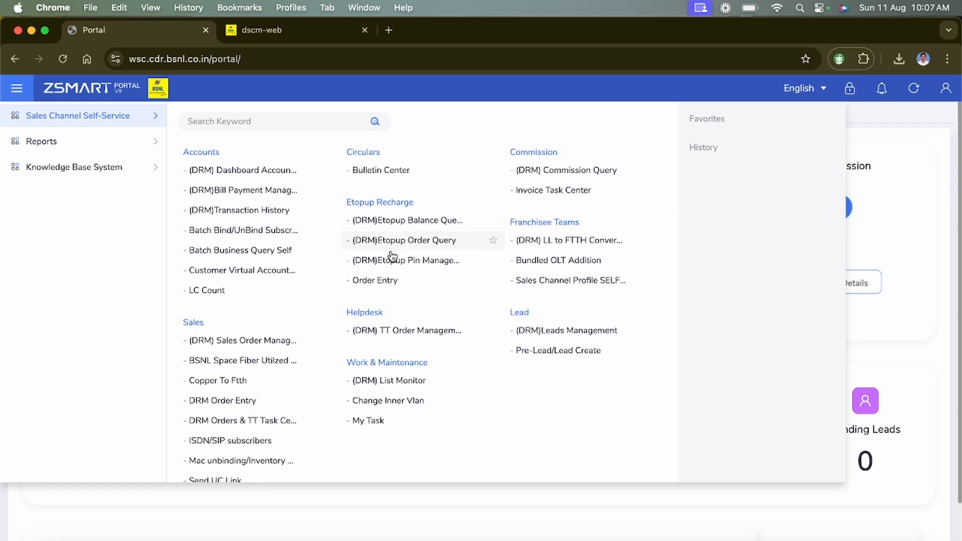
left_click(387, 282)
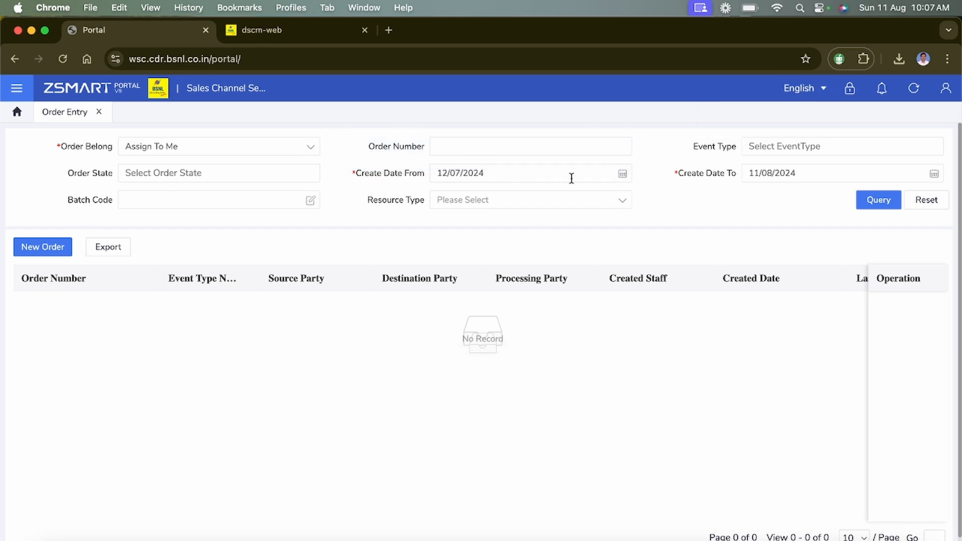
left_click(58, 250)
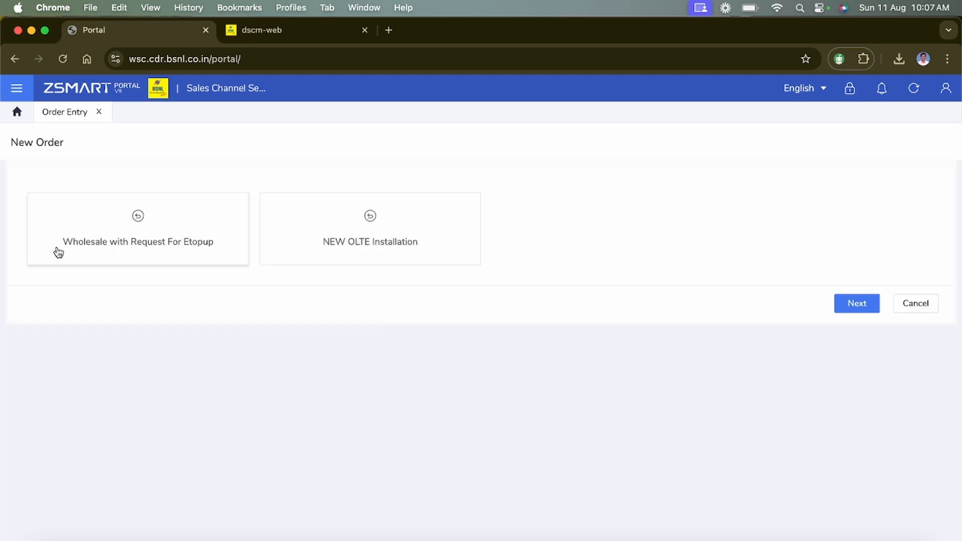
left_click(137, 249)
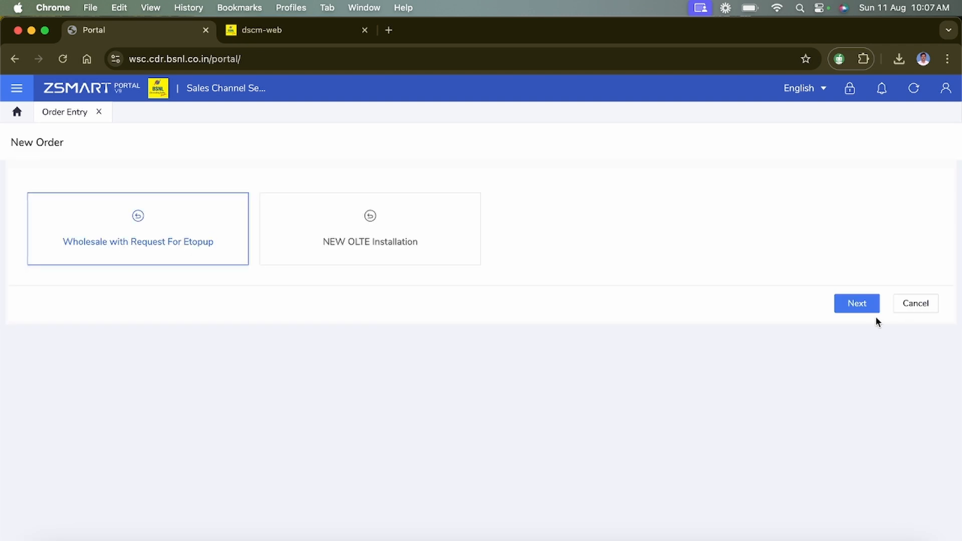
left_click(866, 307)
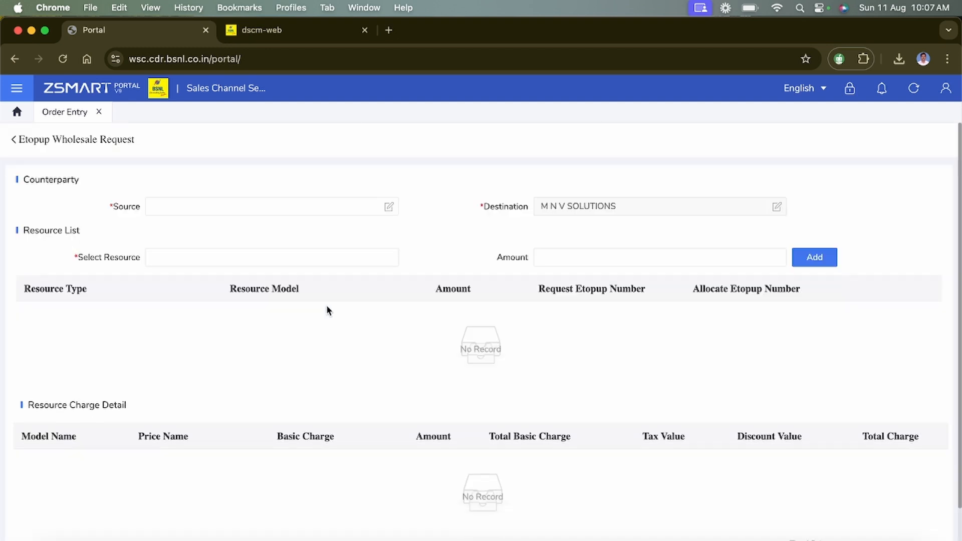
- Set the order's Source party to BSNL
left_click(343, 206)
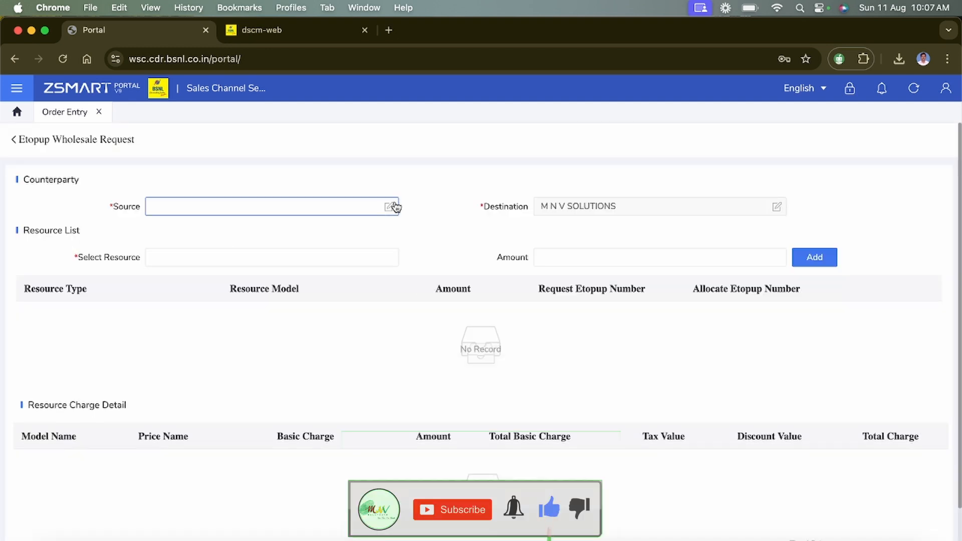
left_click(396, 206)
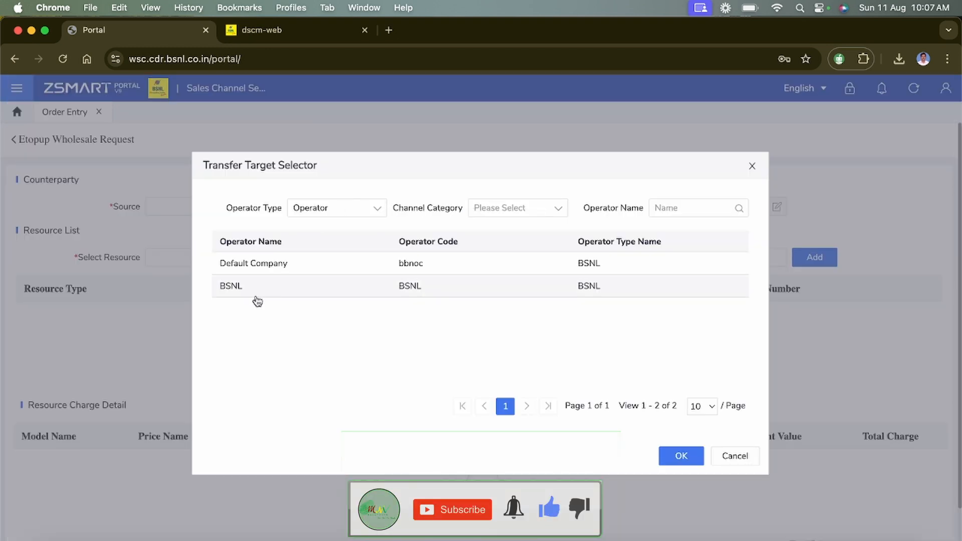
left_click(272, 290)
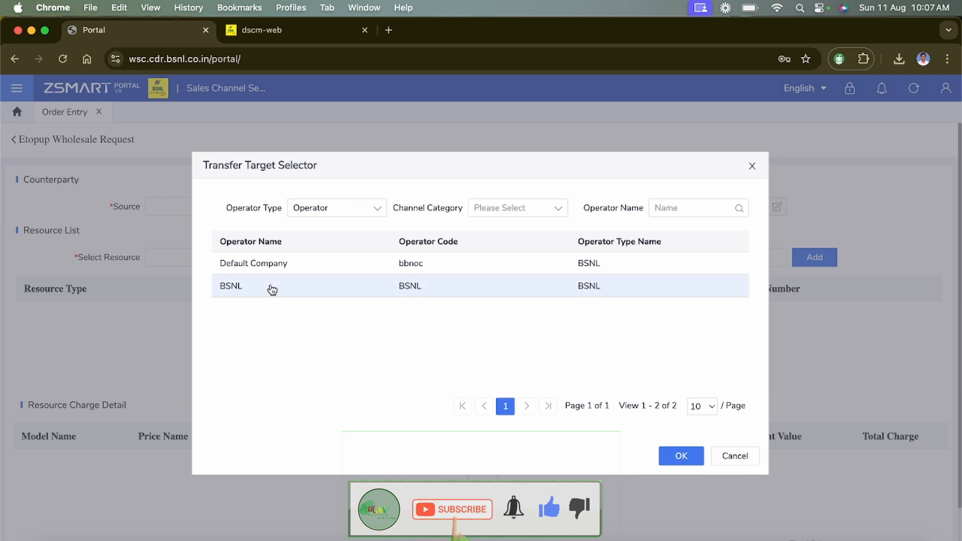
left_click(677, 455)
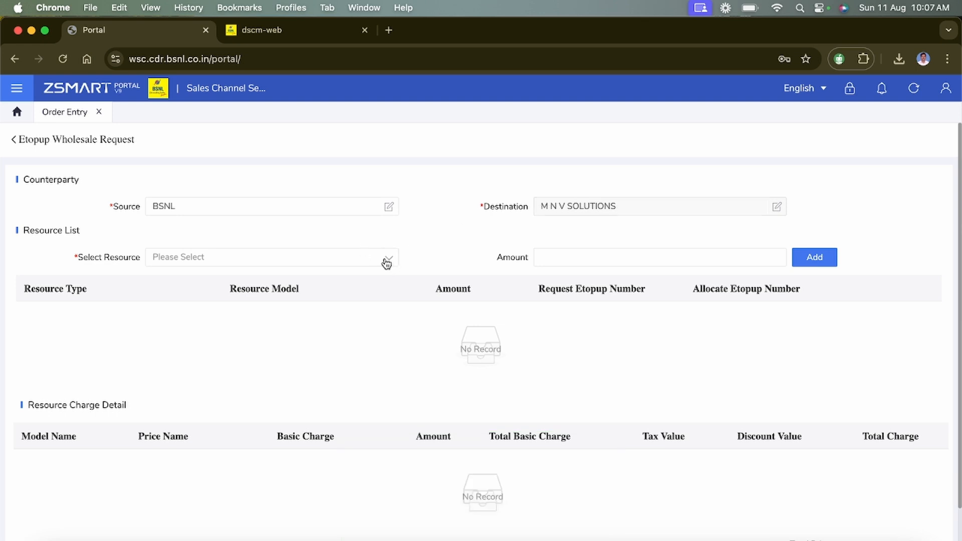
- Choose the etopup resource under Evoucher Fund, the request etopup number, and amount 50
left_click(386, 262)
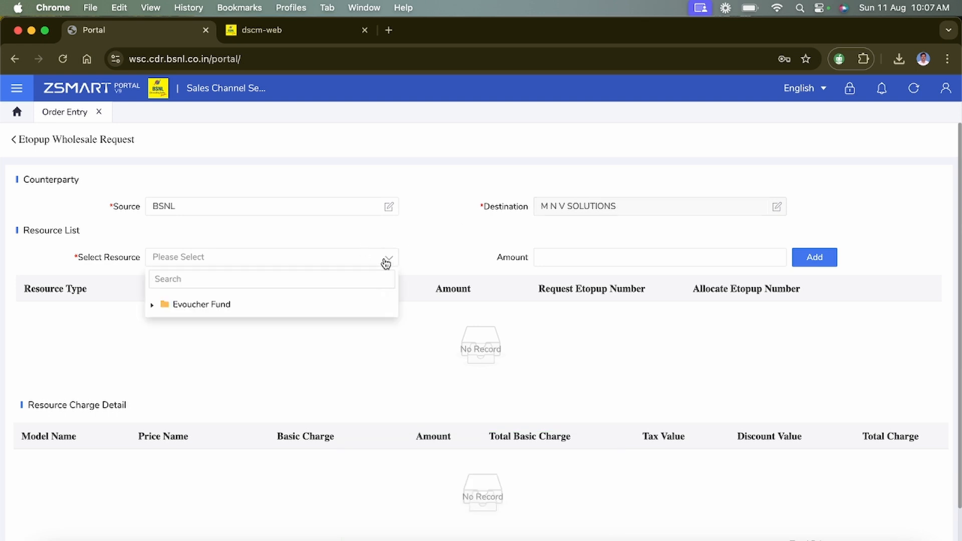
left_click(151, 305)
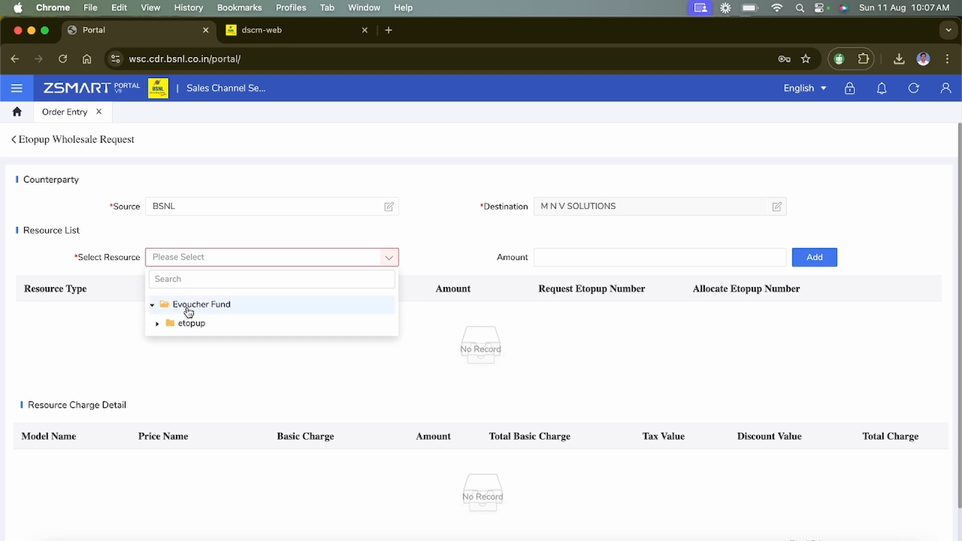
left_click(158, 323)
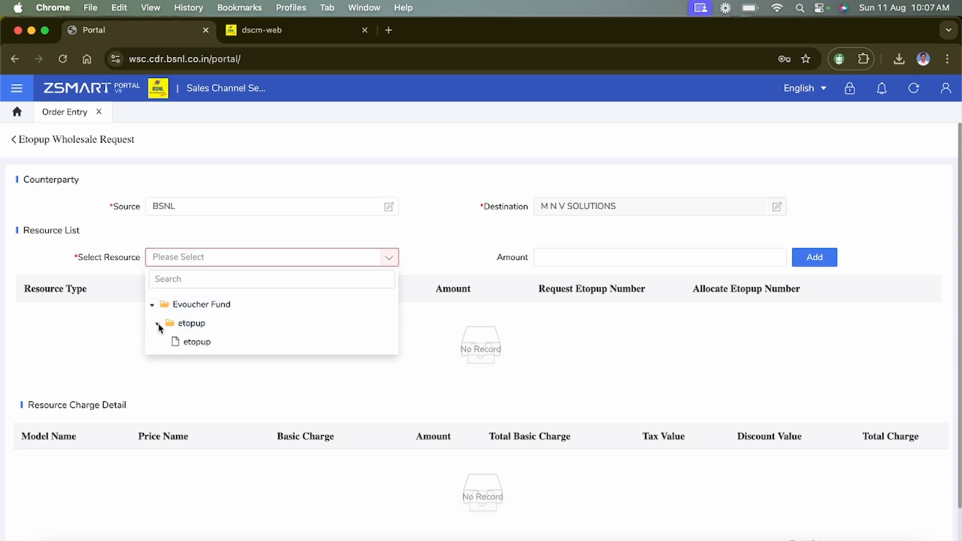
left_click(198, 346)
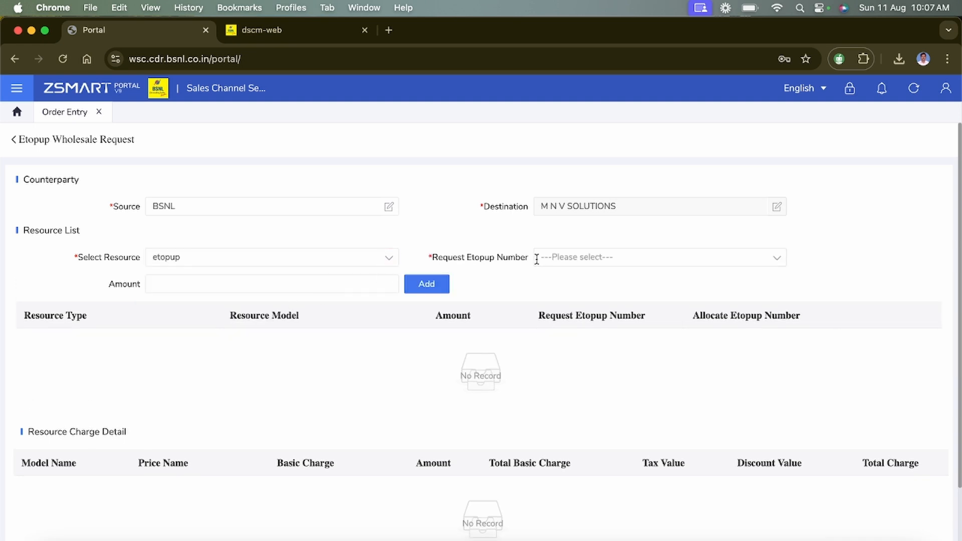
left_click(779, 260)
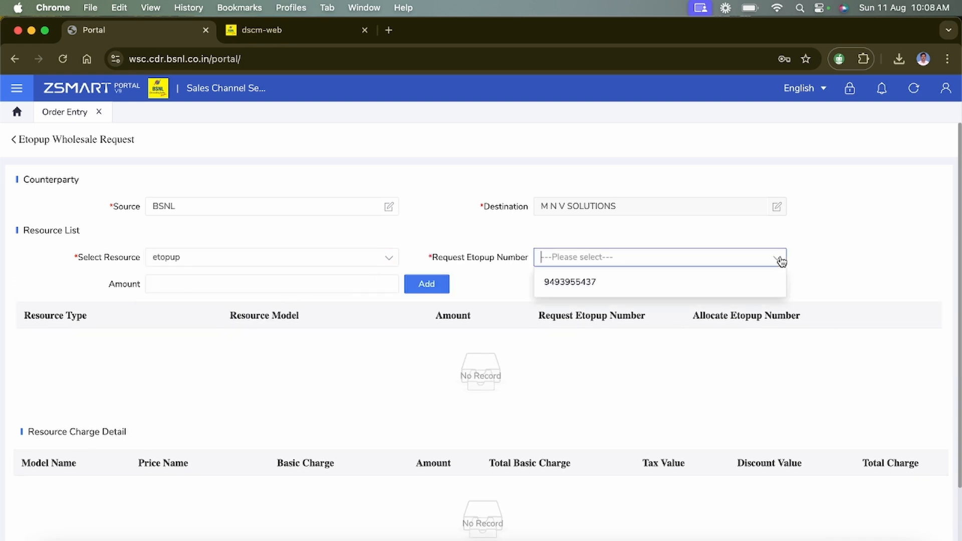
left_click(620, 284)
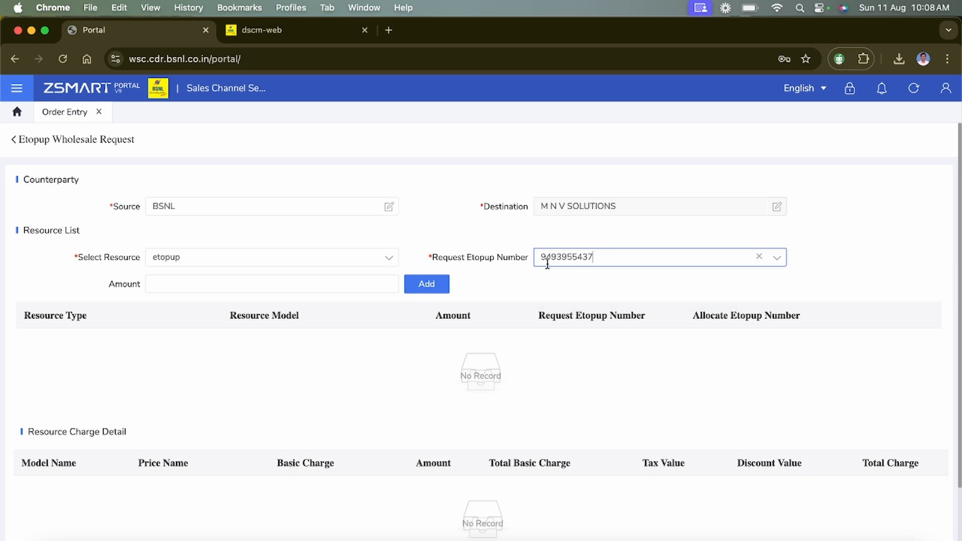
left_click(302, 283)
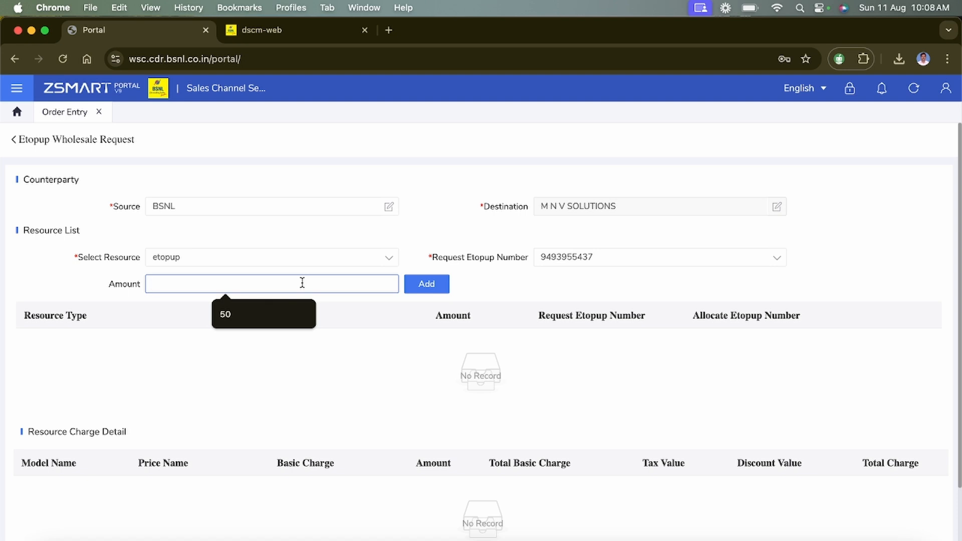
left_click(233, 315)
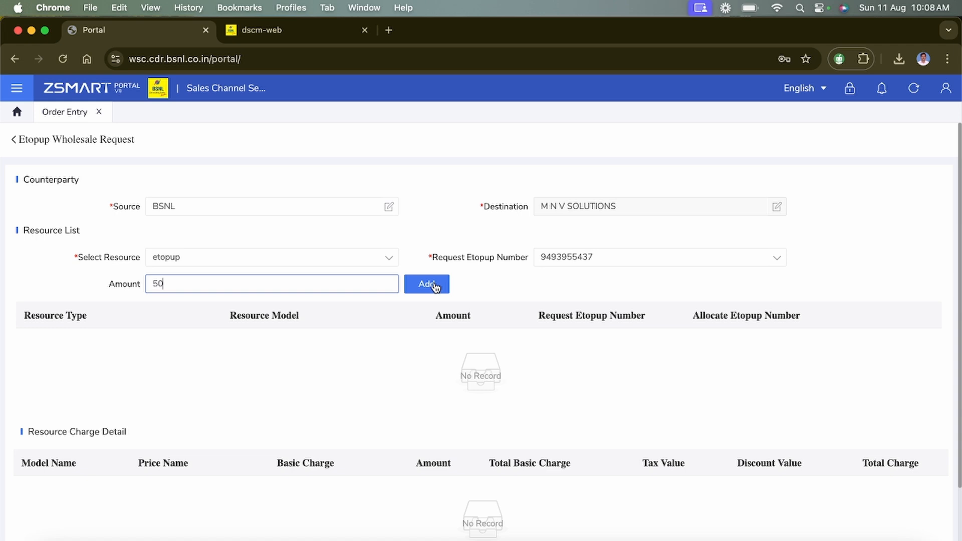
- Add the 50 etopup line, settle the ₹50.00 total charge, and submit the order
left_click(434, 286)
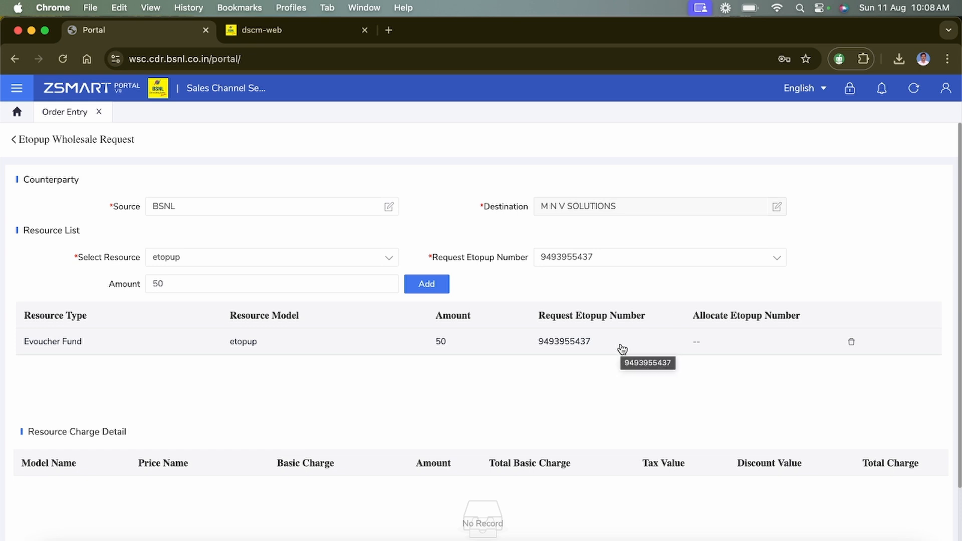
scroll(545, 423, "down", 3)
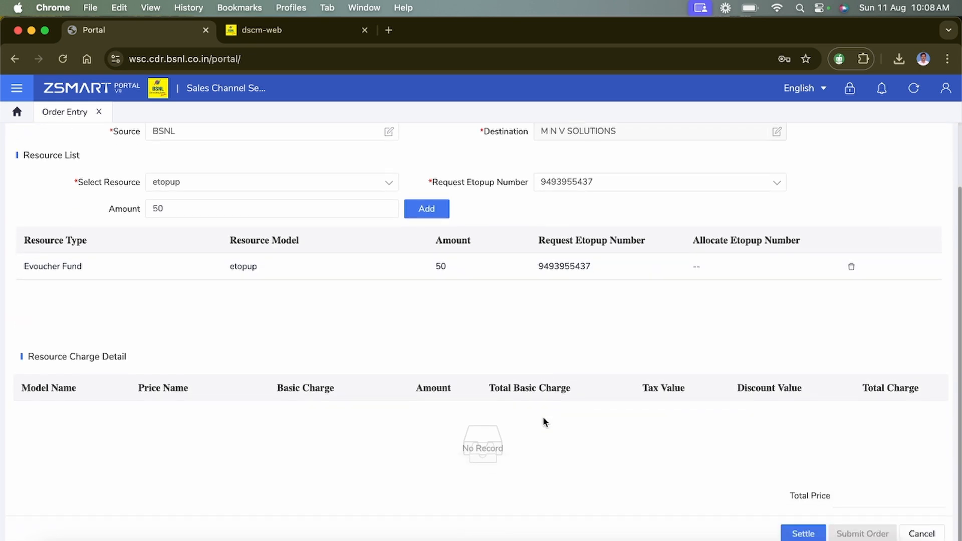
left_click(802, 534)
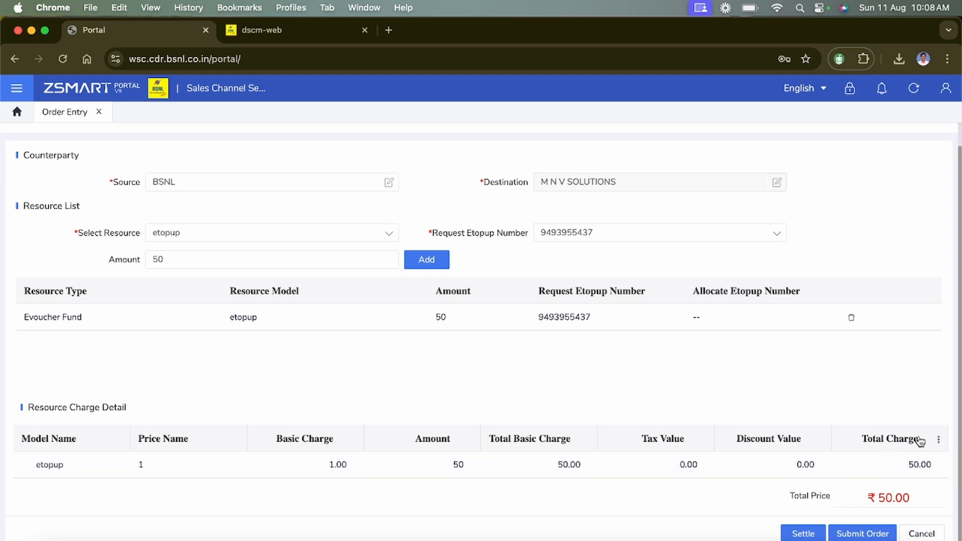
left_click(847, 535)
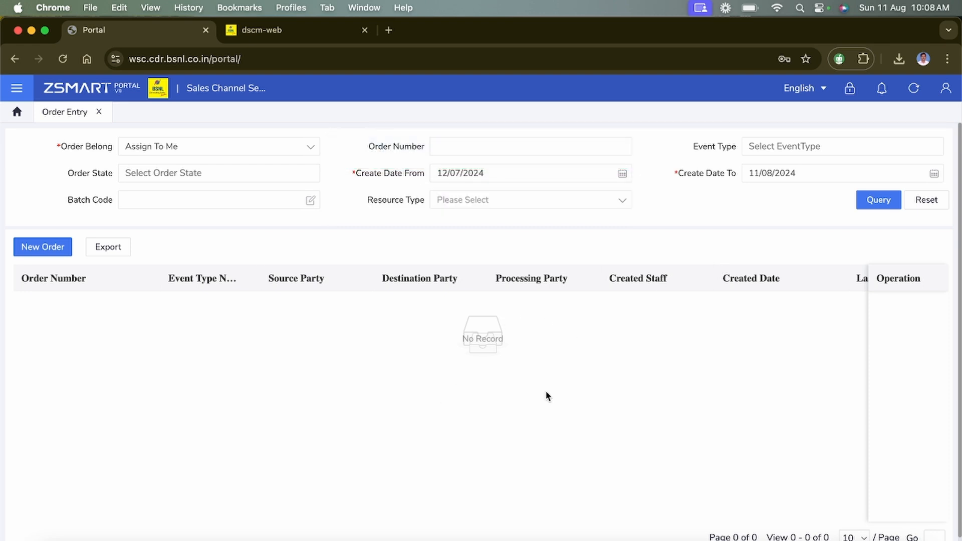
- Query the order list and bring the To Payment order's Operation column into view
left_click(874, 200)
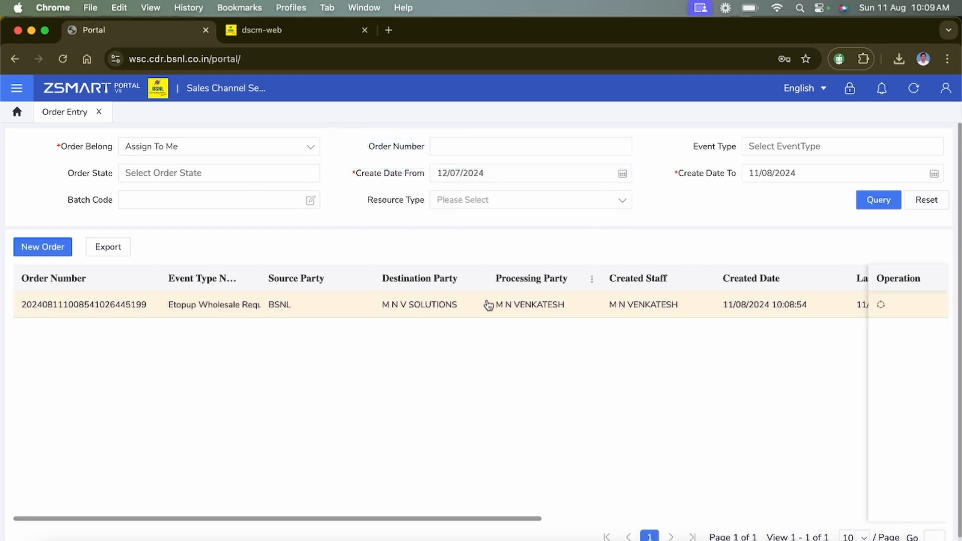
left_click(393, 310)
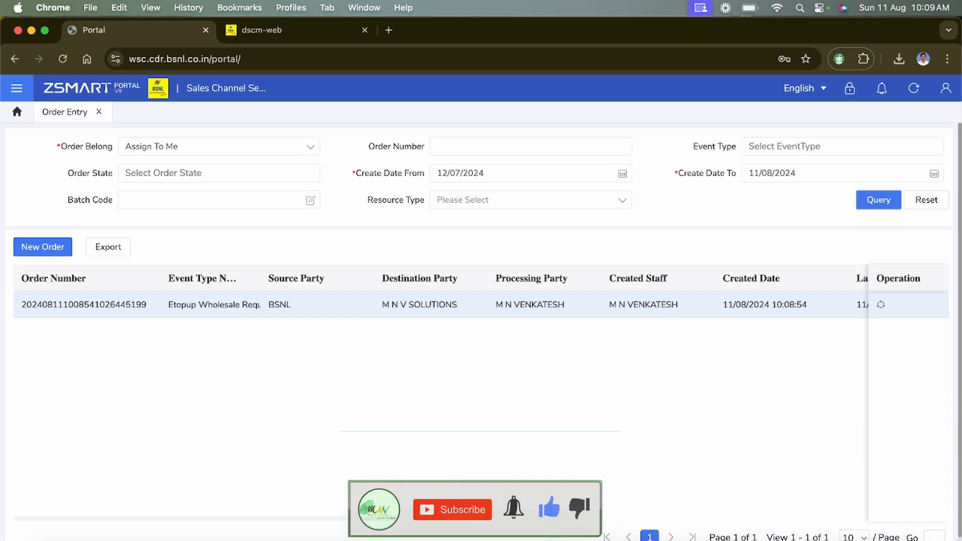
scroll(436, 300, "right", 10)
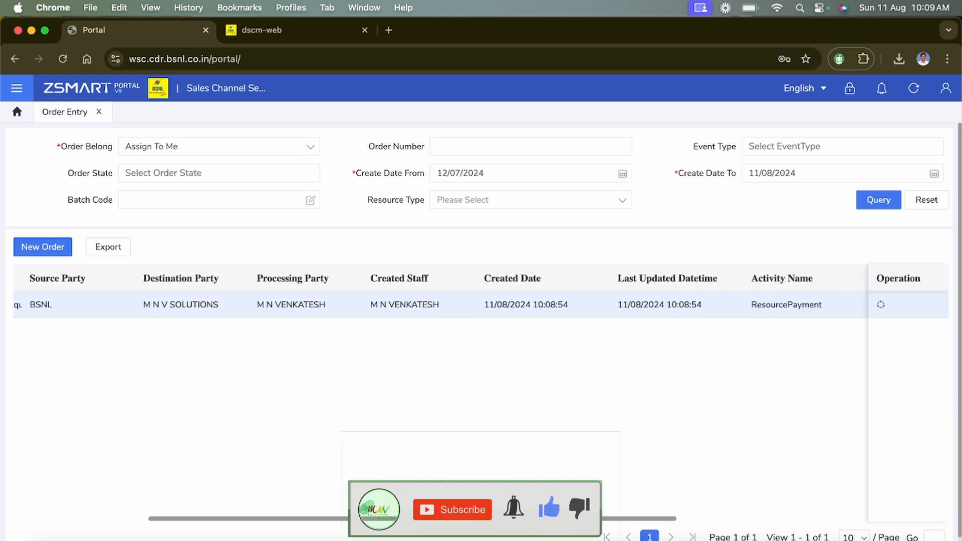
scroll(645, 505, "right", 5)
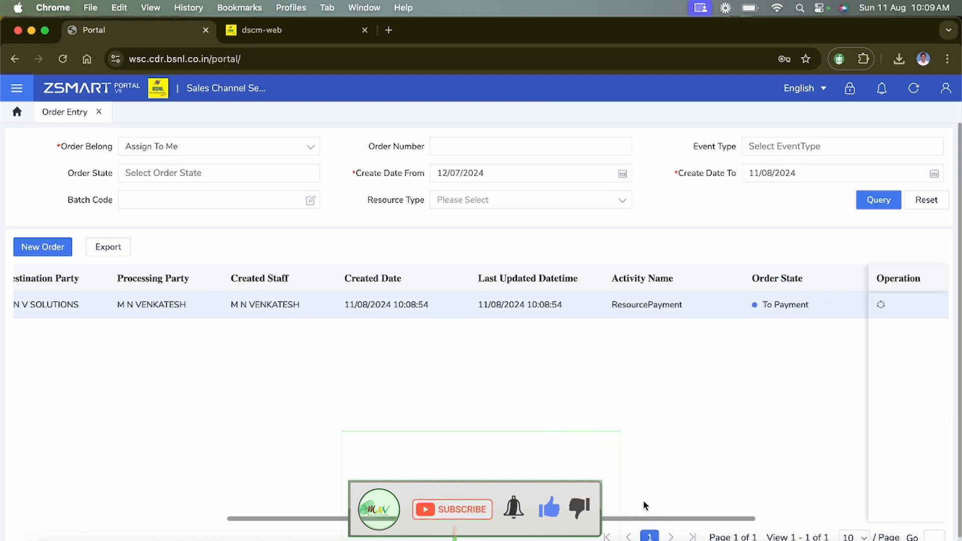
scroll(645, 506, "right", 5)
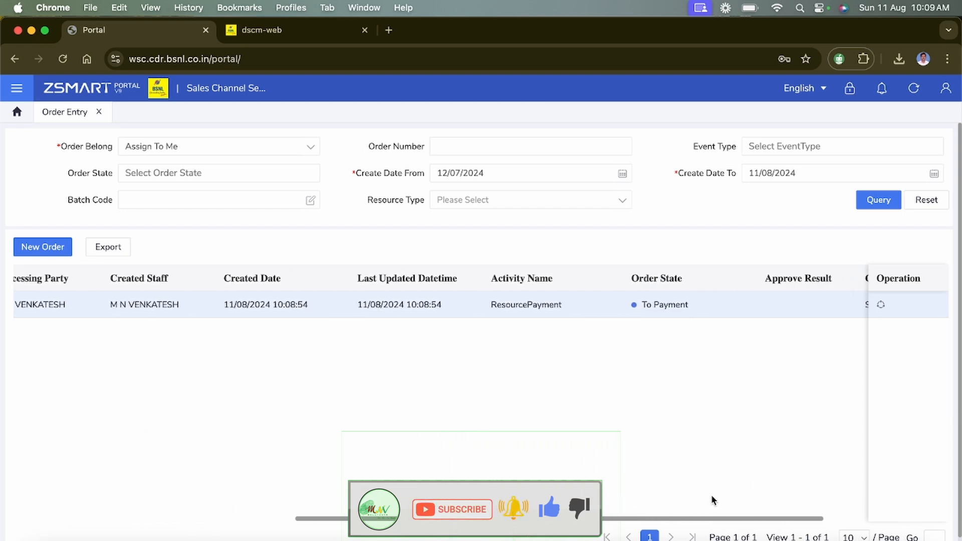
scroll(713, 500, "right", 5)
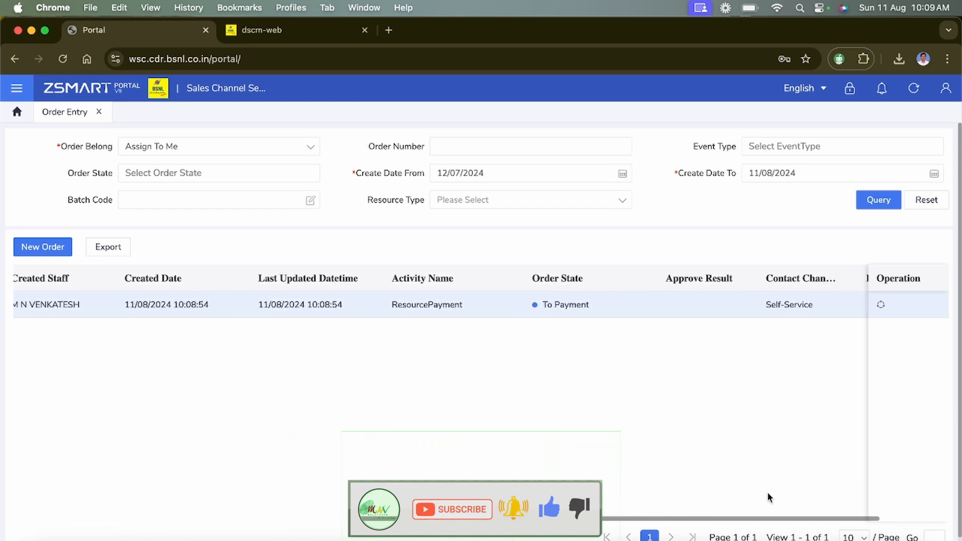
scroll(770, 497, "right", 5)
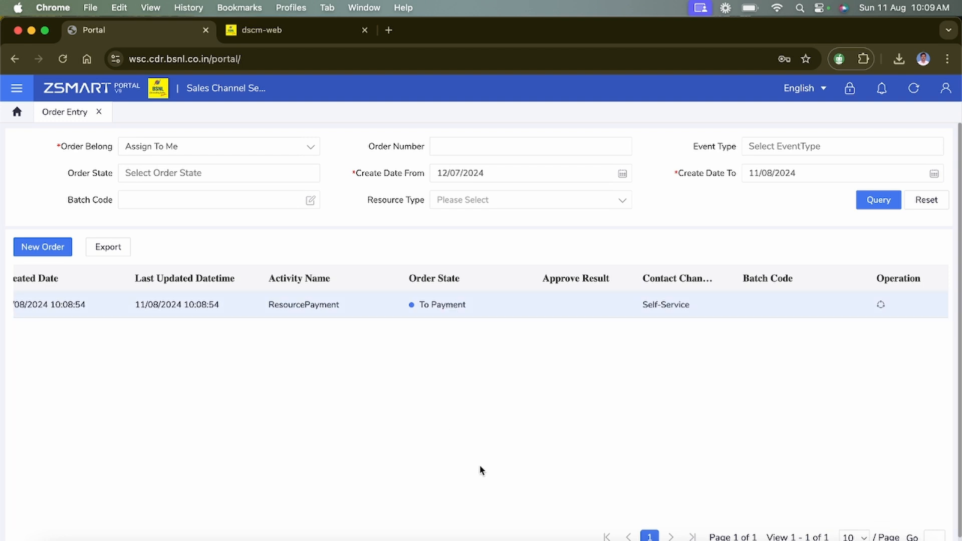
- Open the Payment page of the To Payment order, showing 50.00 total charge
left_click(882, 307)
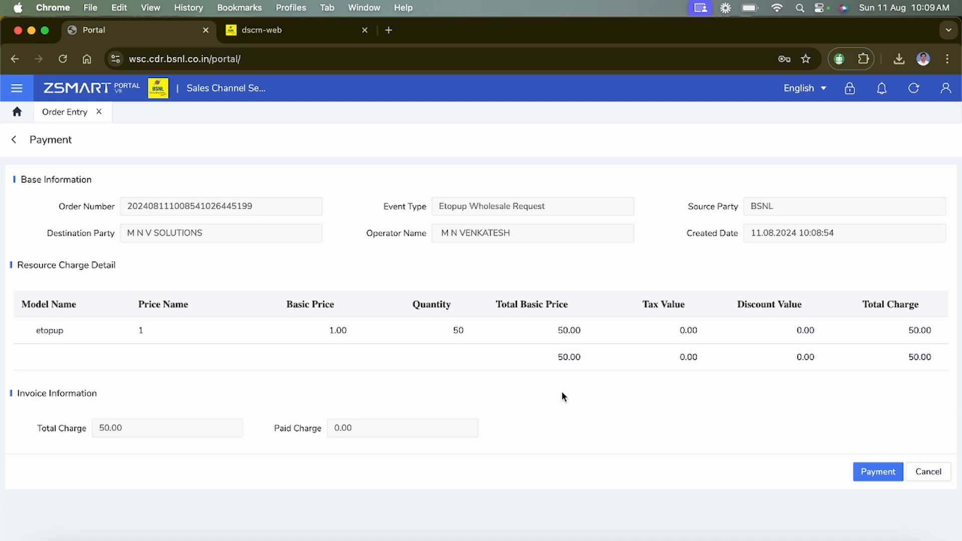
- Begin paying 50.00 with Federal Bank as UPI account and enter the captcha text
left_click(878, 474)
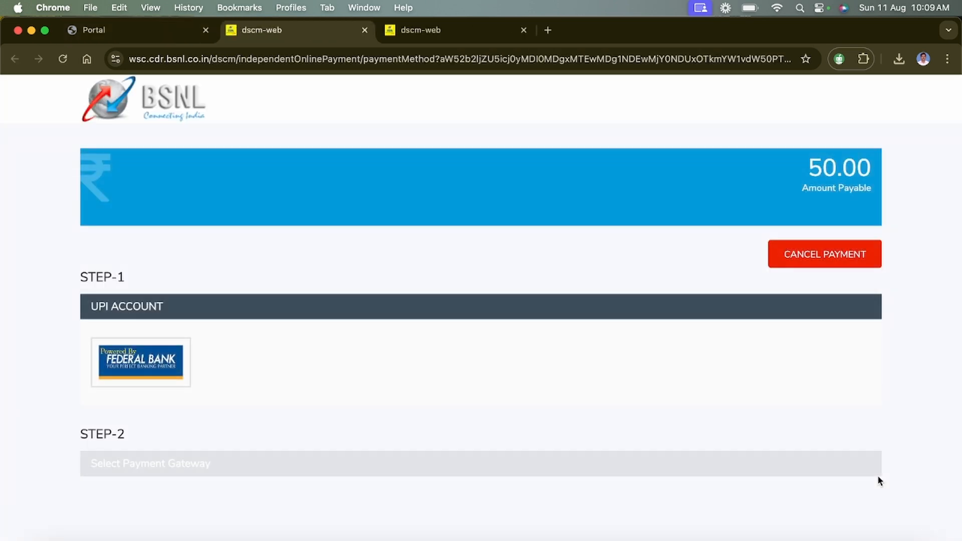
left_click(169, 362)
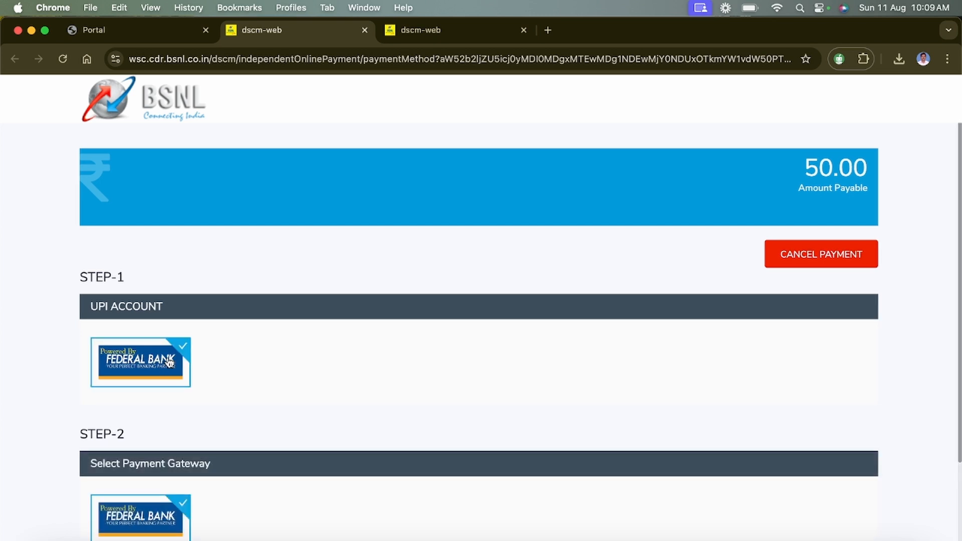
scroll(694, 360, "down", 3)
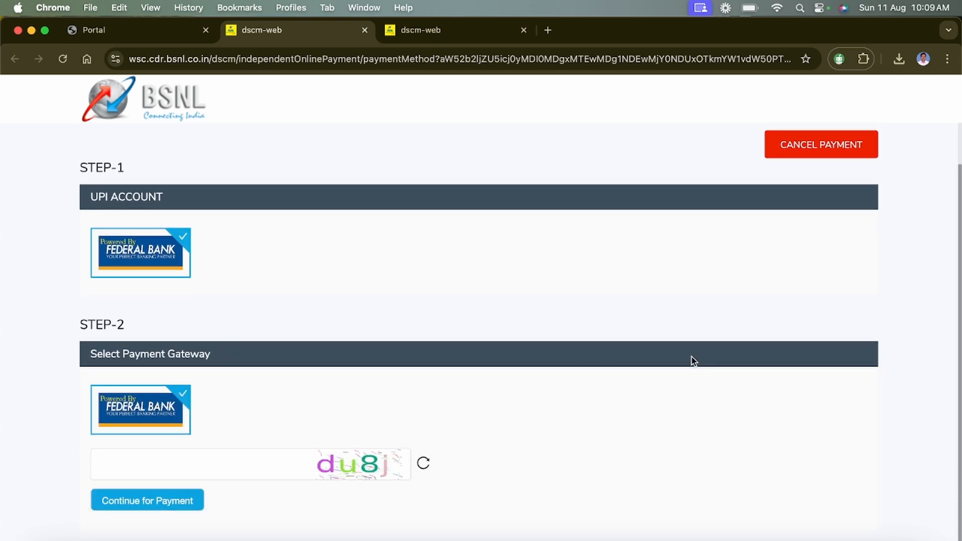
left_click(222, 462)
left_click(222, 462)
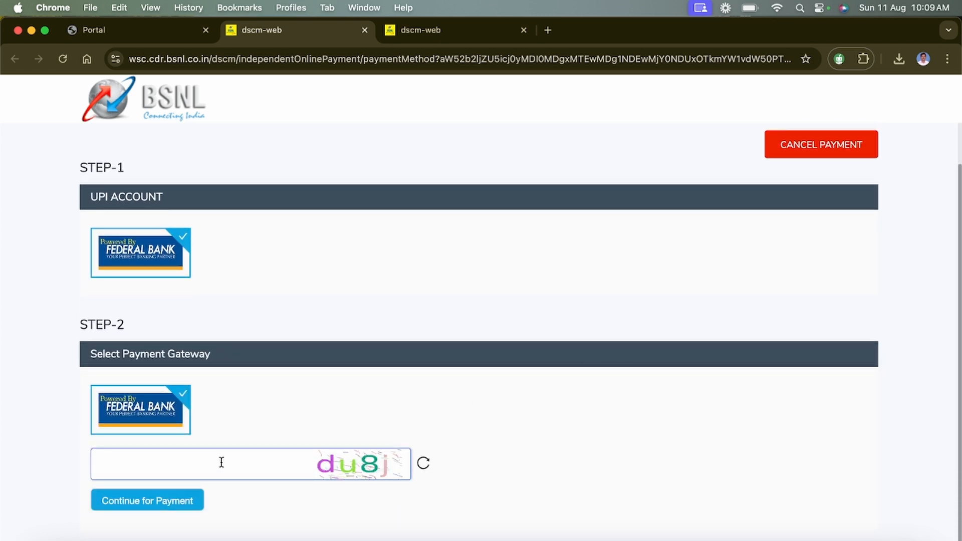
type("du8j")
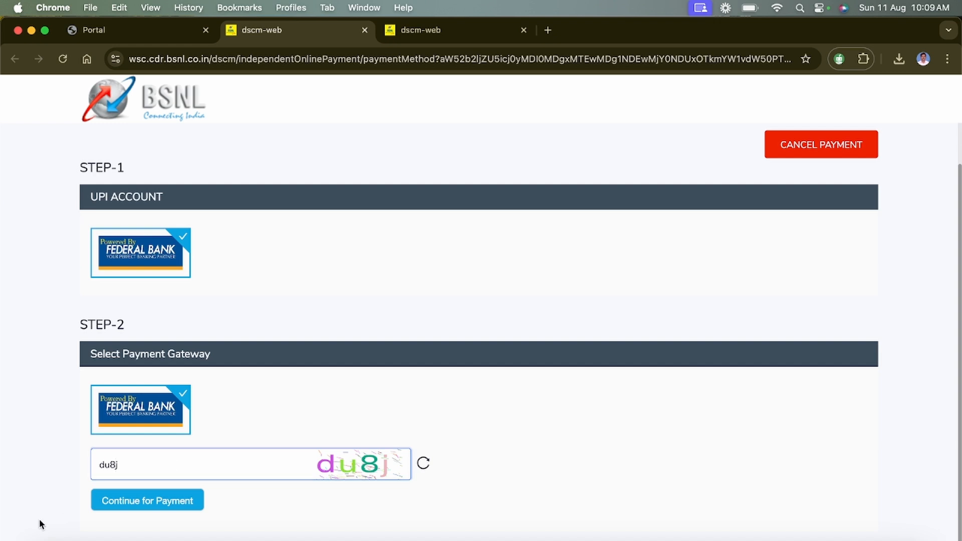
- Continue to Federal Bank ePay, choose UPI for ₹50, and enter the payer's UPI address
left_click(140, 503)
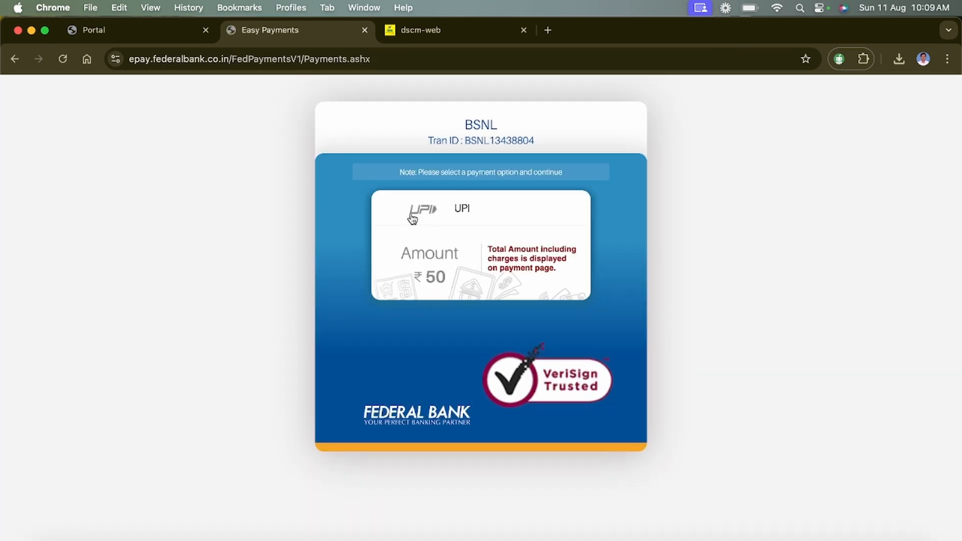
left_click(488, 216)
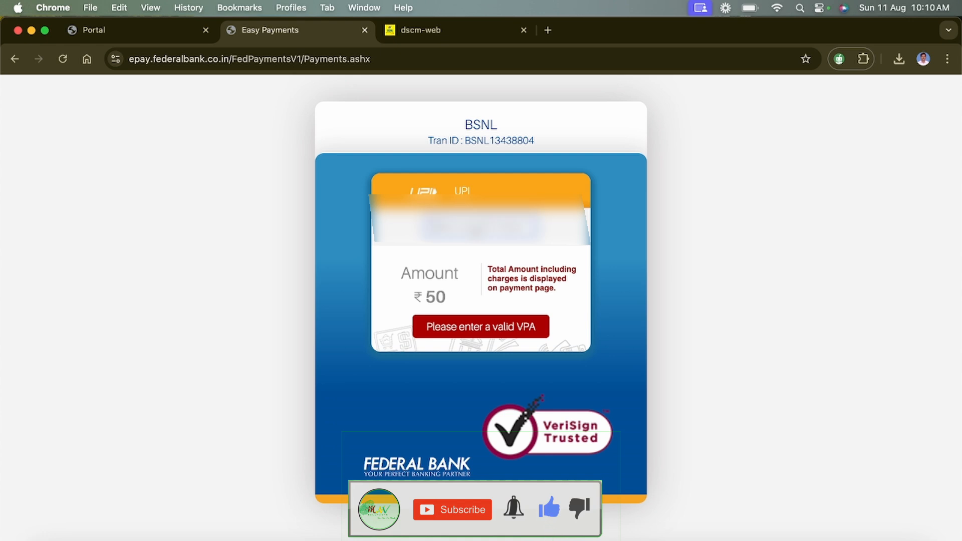
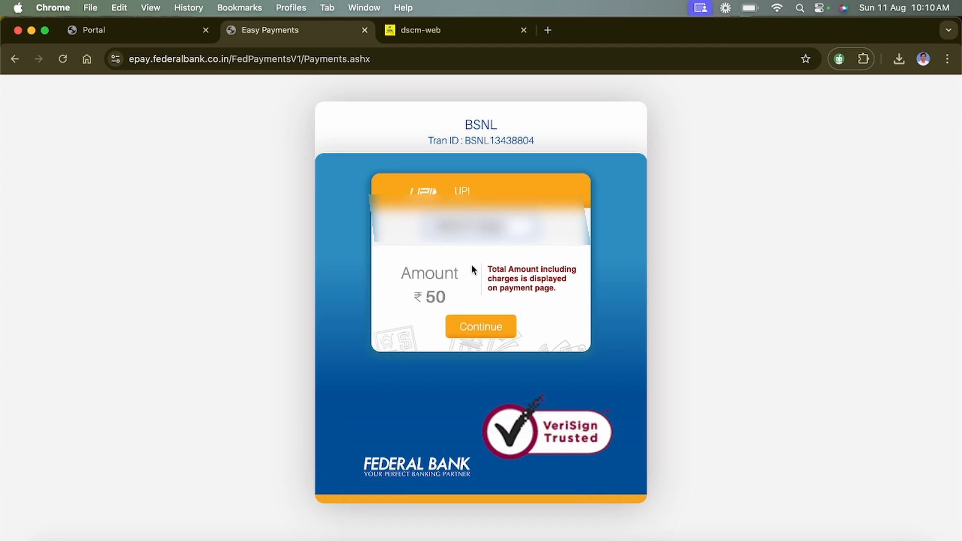
- Send the ₹50 UPI collect request and continue once it is approved in the UPI app
left_click(477, 328)
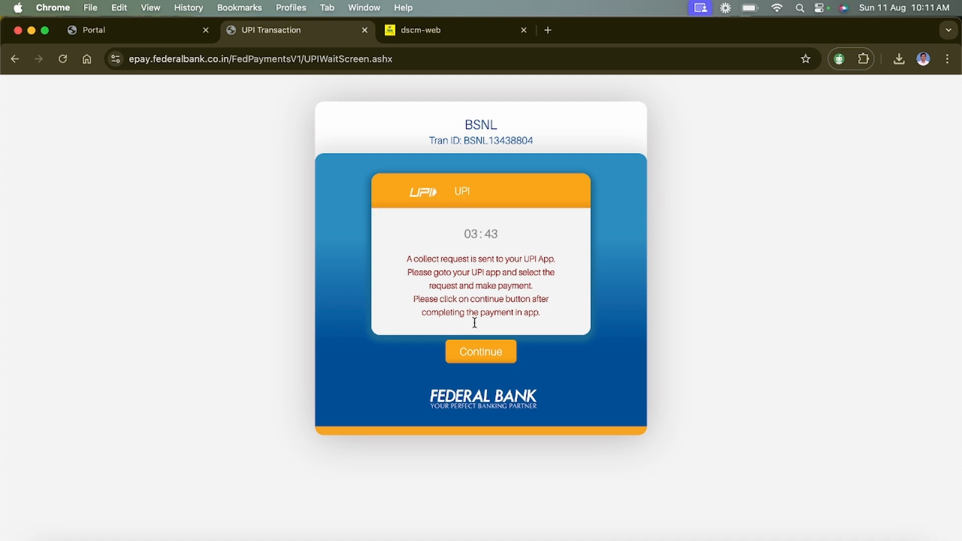
left_click(492, 352)
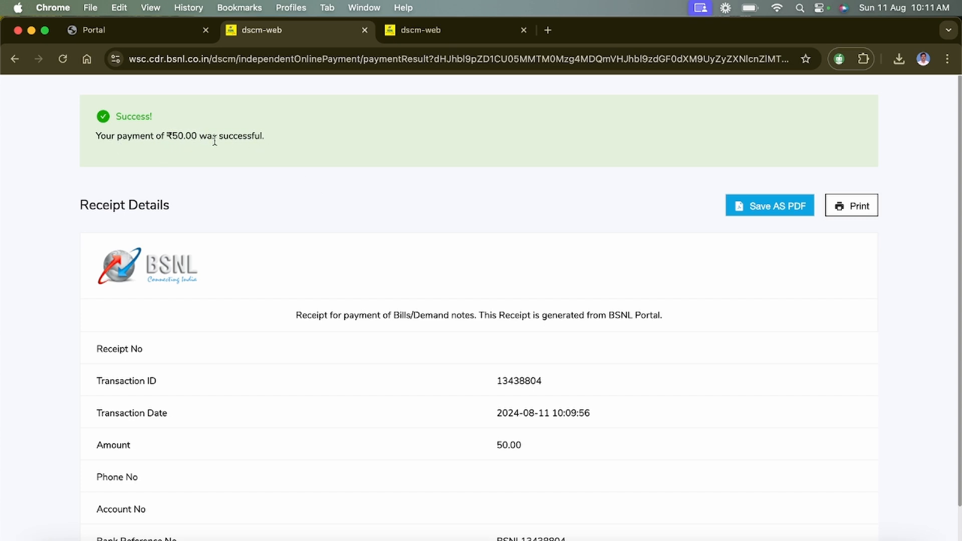
- Save the ₹50.00 payment receipt as a PDF, downloaded as receipt (1).pdf
left_click(755, 207)
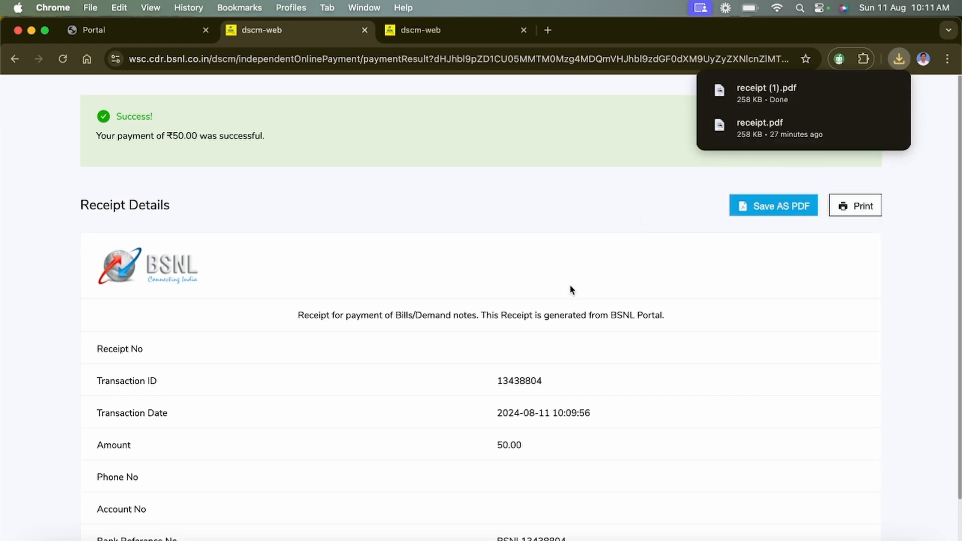
scroll(570, 288, "down", 2)
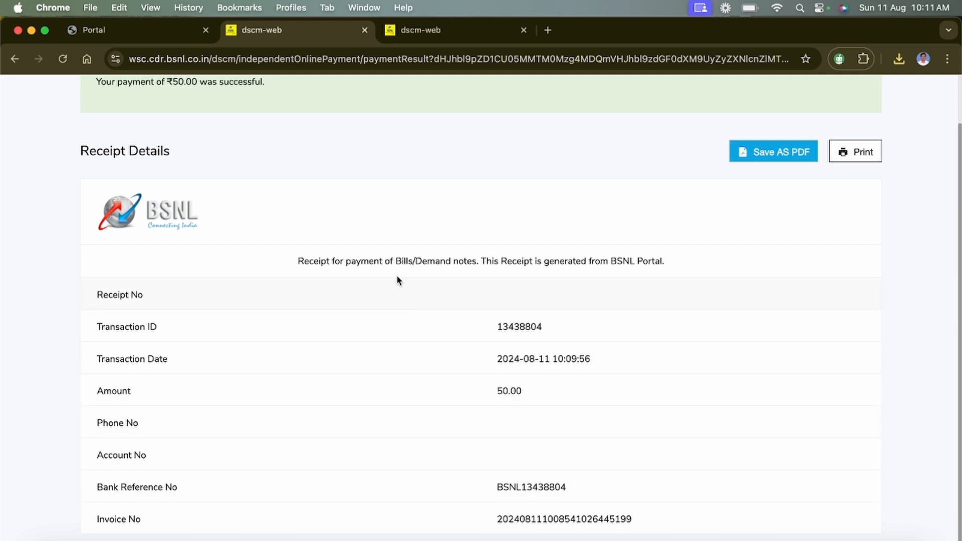
- Return to the ZSmart Portal tab, close the paid order's page, and show the navigation menu
left_click(170, 32)
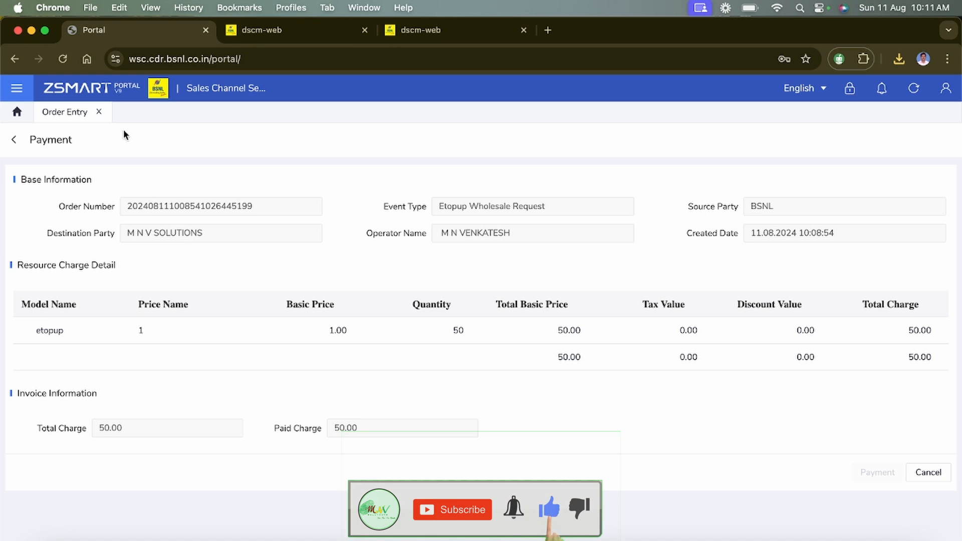
left_click(99, 111)
left_click(17, 87)
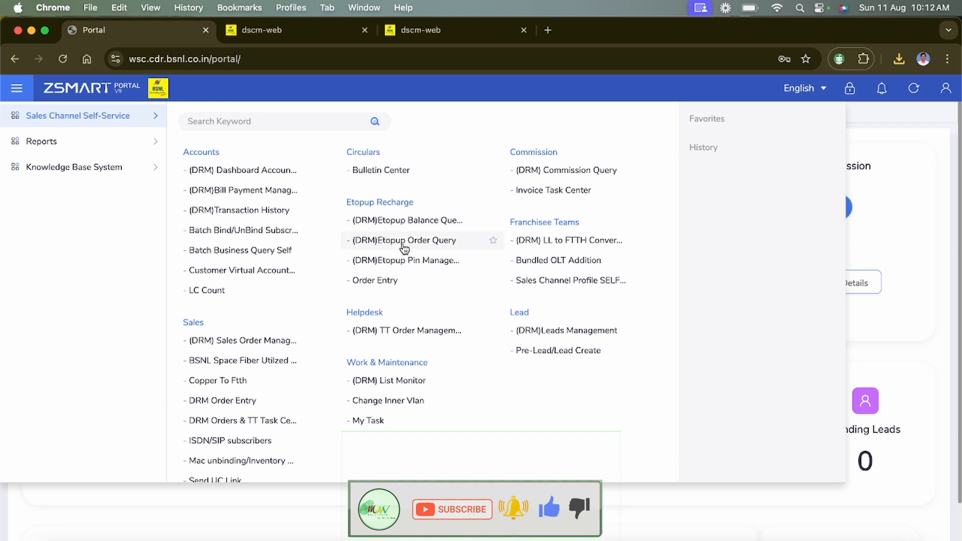
- List Etopup orders from 01/08/2024 to 11/08/2024 in Etopup Order Query, then reopen the portal menu
left_click(423, 243)
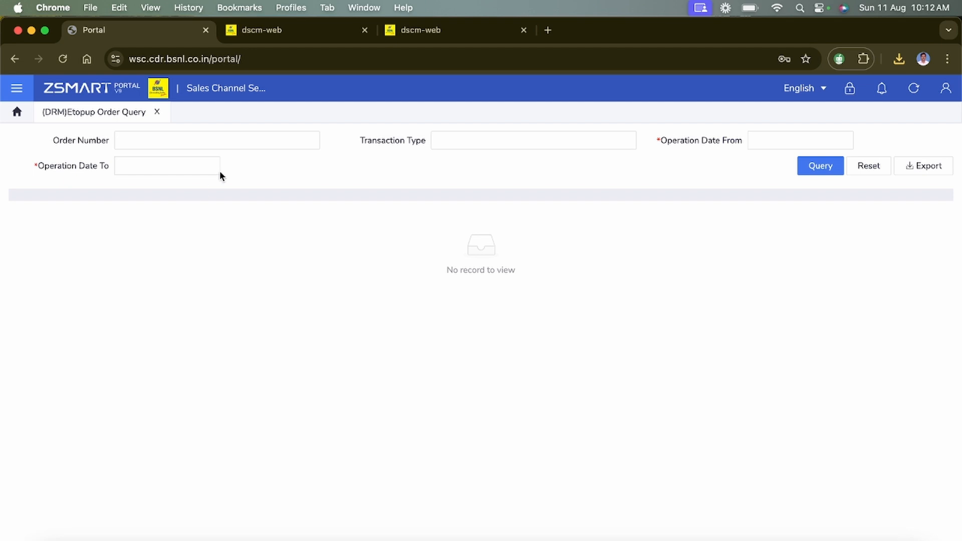
left_click(813, 166)
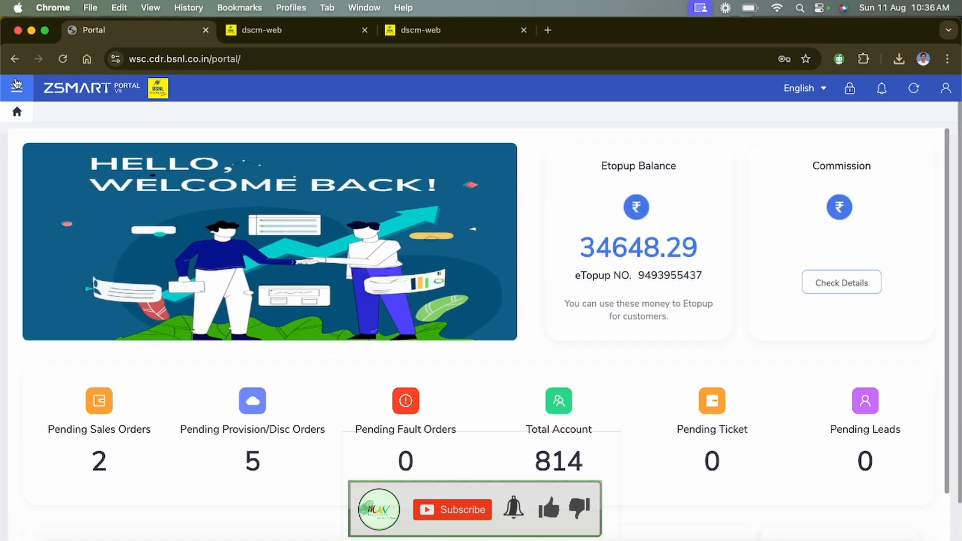
left_click(17, 89)
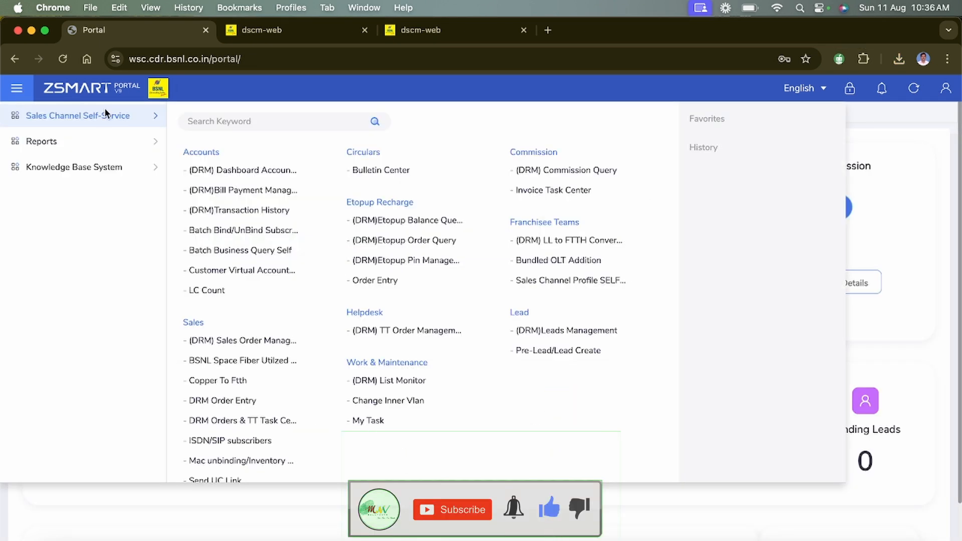
- Verify the new 50.00 Etopup Wholesale order shows Completed, then close the query page and leave the browser
left_click(412, 242)
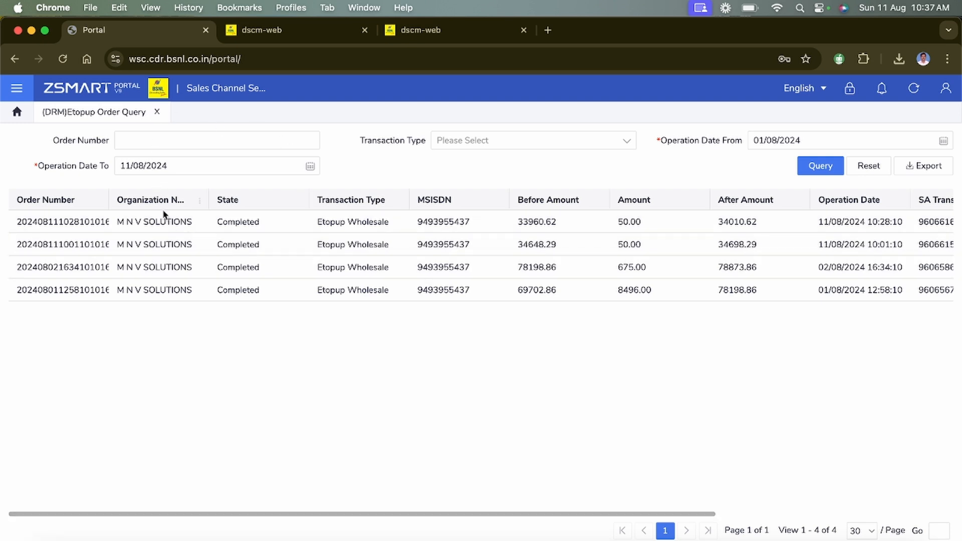
left_click(156, 113)
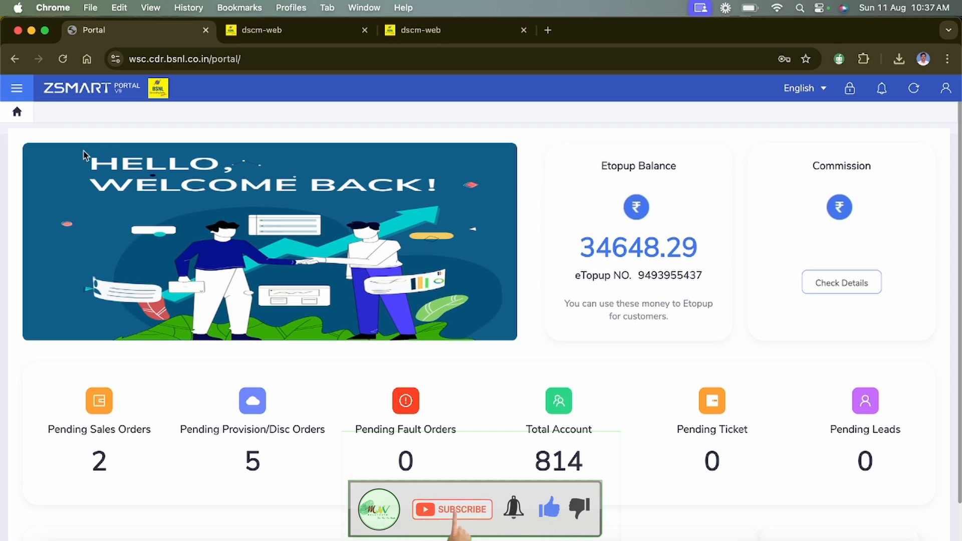
left_click(823, 540)
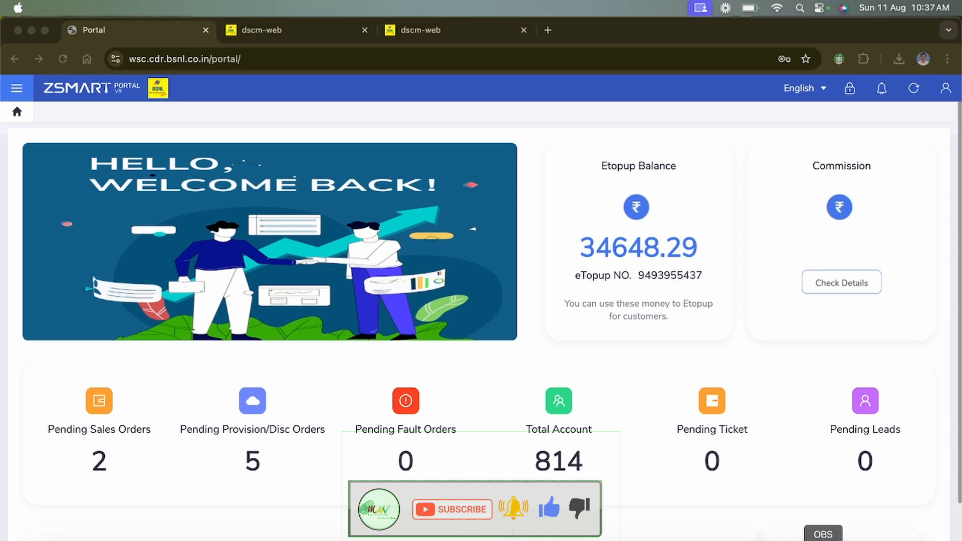